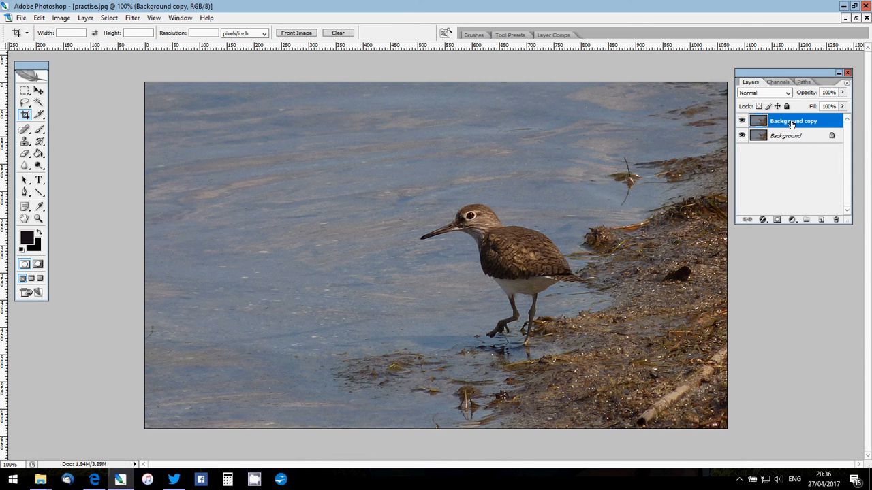
# - Duplicate the Background copy layer as Background copy 2 in practise.jpg
pyautogui.rightClick(792, 121)
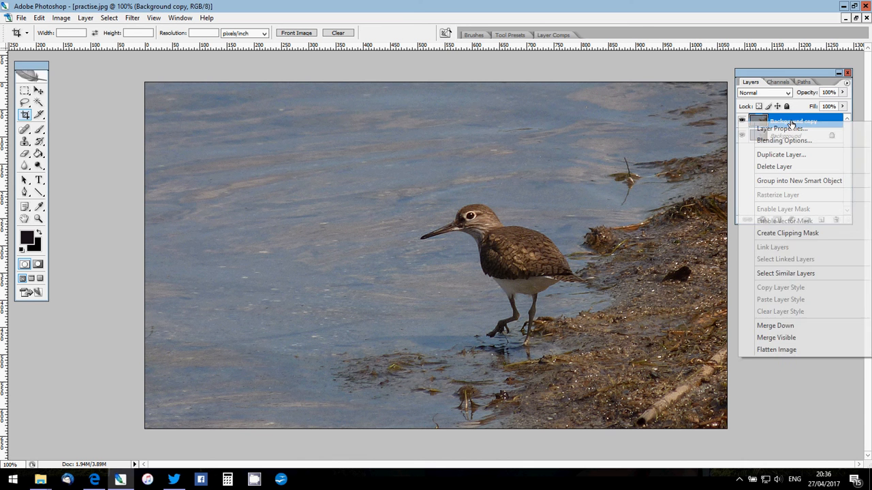
pyautogui.click(781, 155)
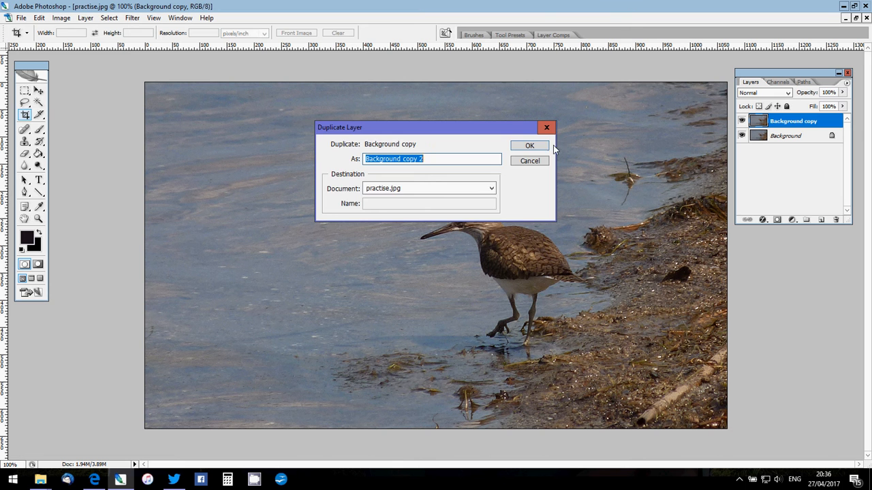
pyautogui.click(530, 146)
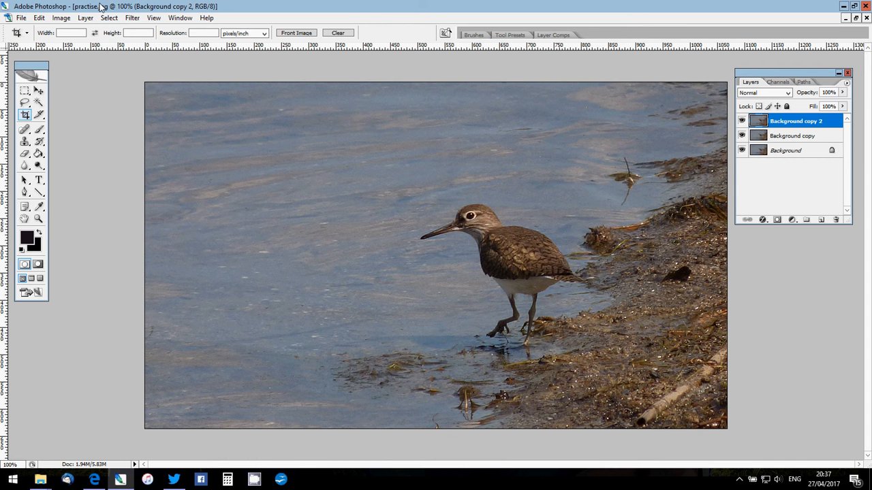
# - Try a Brightness/Contrast adjustment on the duplicated layer with brightness -20 and contrast -29, and cancel it
pyautogui.click(62, 18)
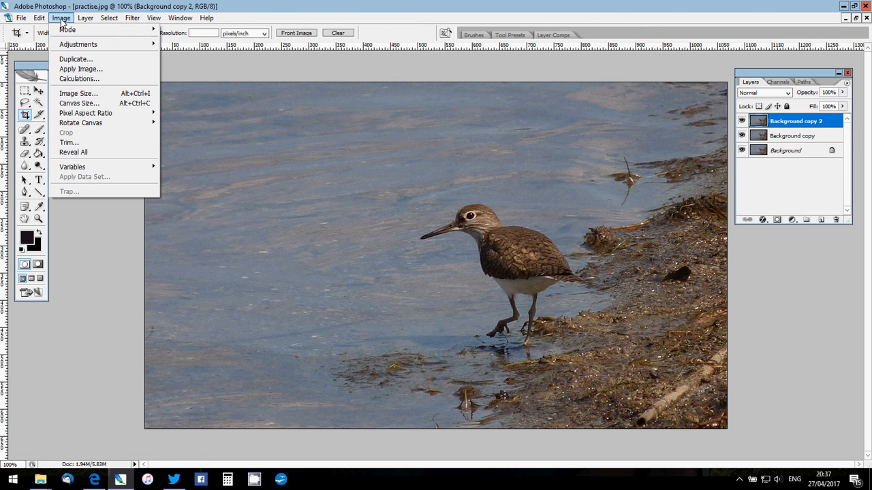
pyautogui.moveTo(95, 46)
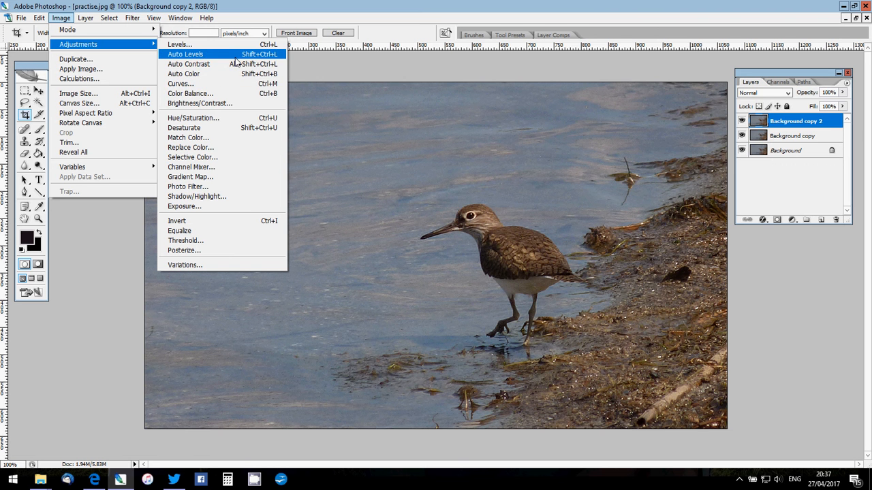
pyautogui.click(216, 104)
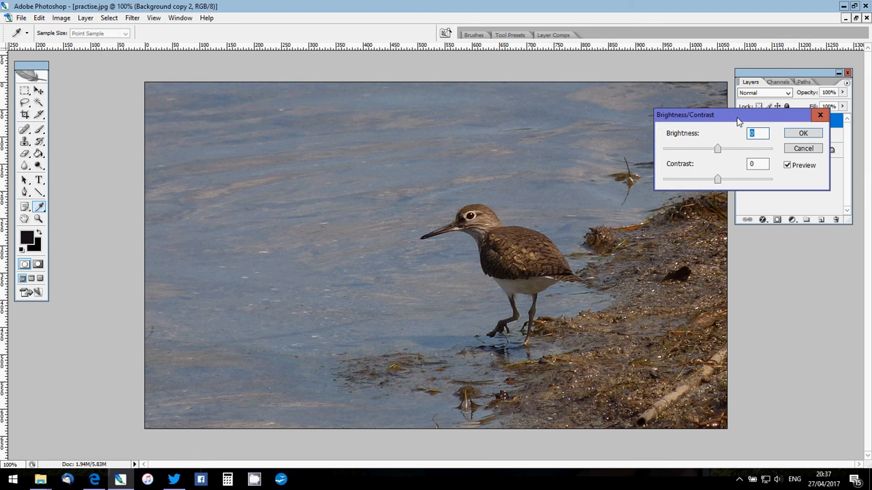
pyautogui.moveTo(737, 121); pyautogui.dragTo(240, 91)
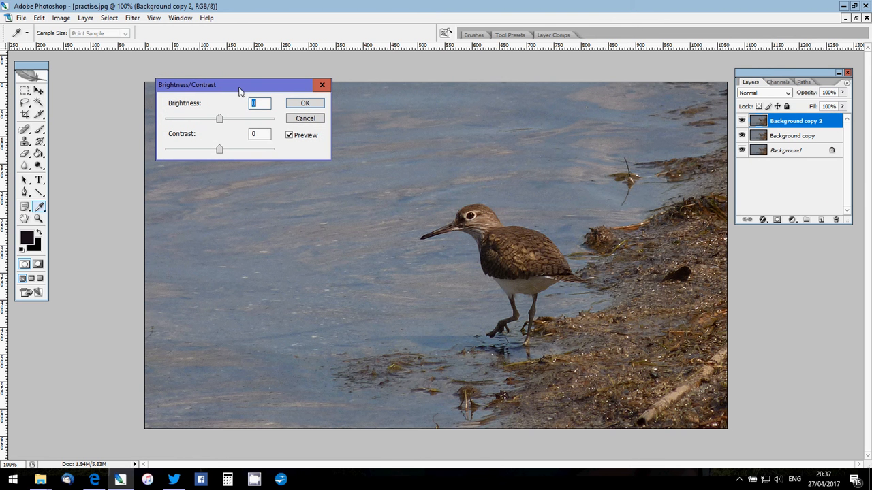
pyautogui.moveTo(220, 121); pyautogui.dragTo(204, 151)
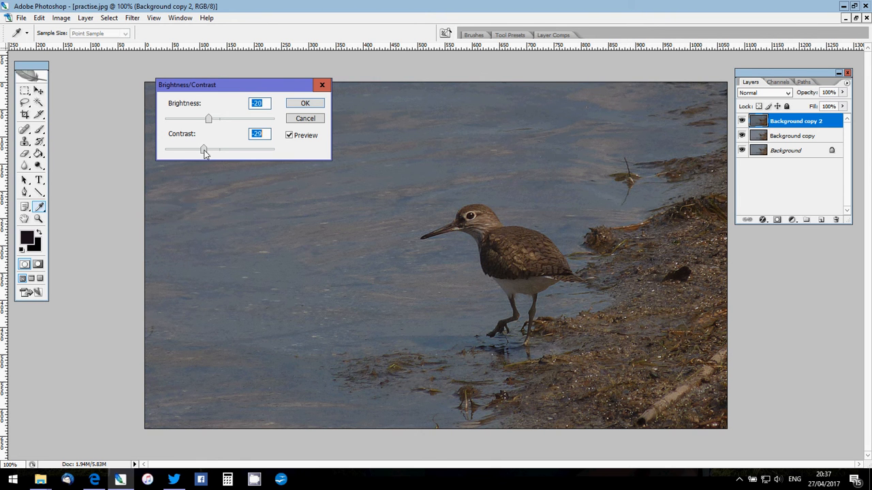
pyautogui.click(305, 118)
pyautogui.press('c')
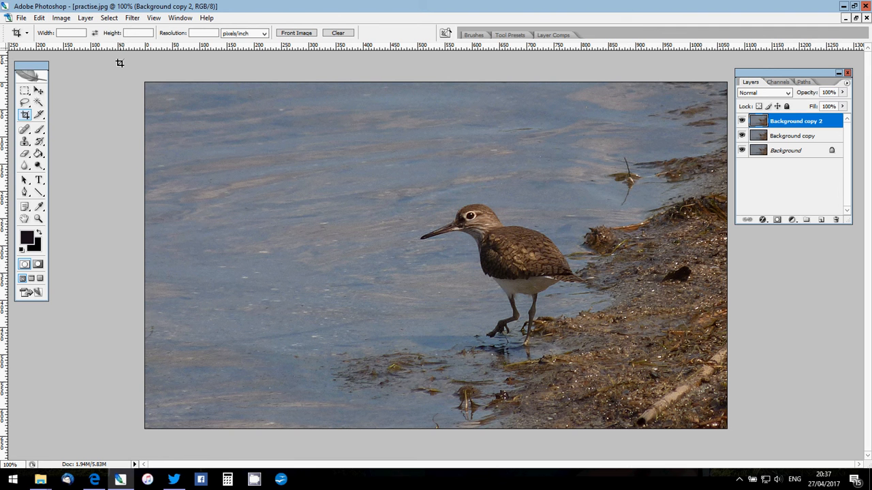
# - Open the Levels adjustment for the Background copy 2 layer and move its dialog clear of the bird
pyautogui.click(61, 18)
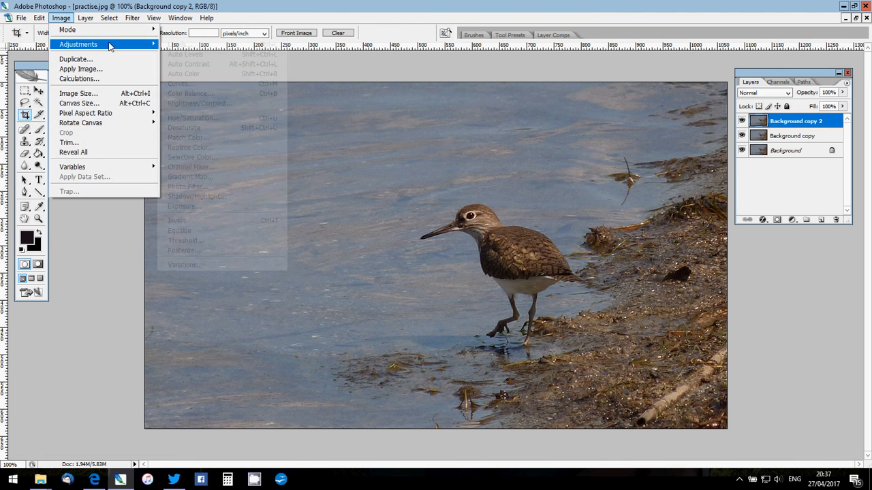
pyautogui.click(193, 45)
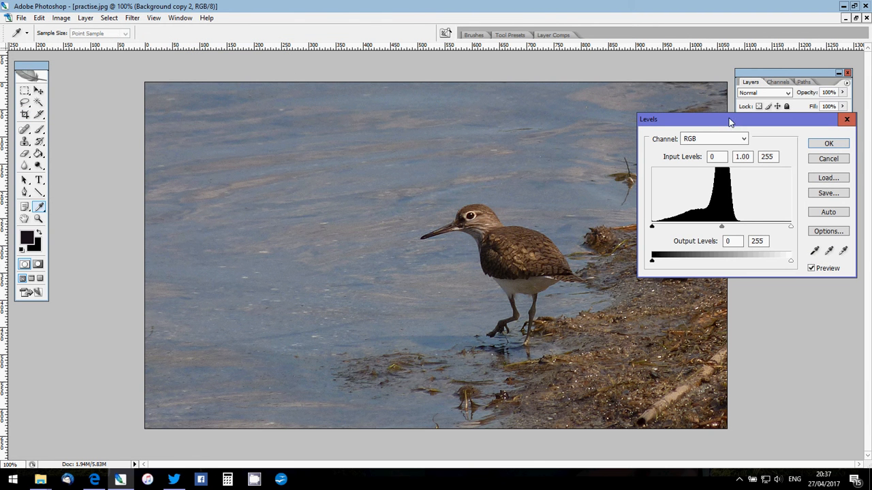
pyautogui.moveTo(729, 121); pyautogui.dragTo(177, 82)
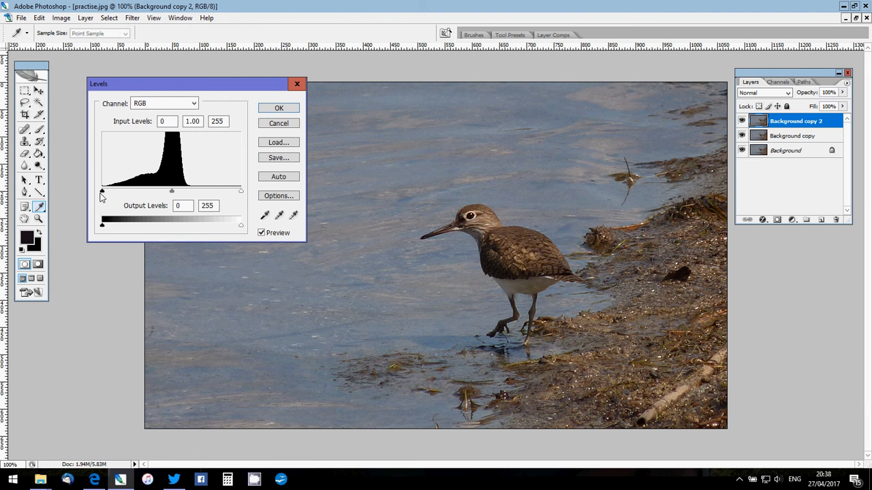
# - Try the Auto correction and a white input level of 165 in Levels, restoring the original values each time
pyautogui.click(292, 180)
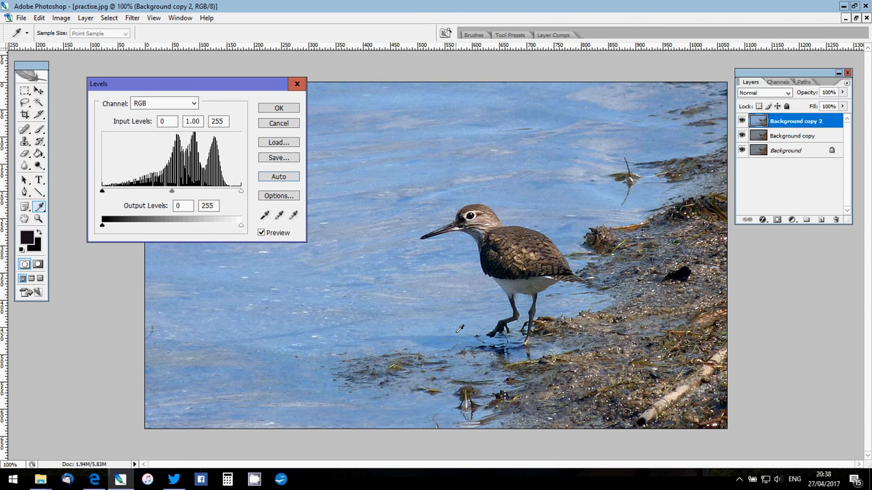
pyautogui.press('alt')
pyautogui.keyDown('alt'); pyautogui.click(294, 127); pyautogui.keyUp('alt')
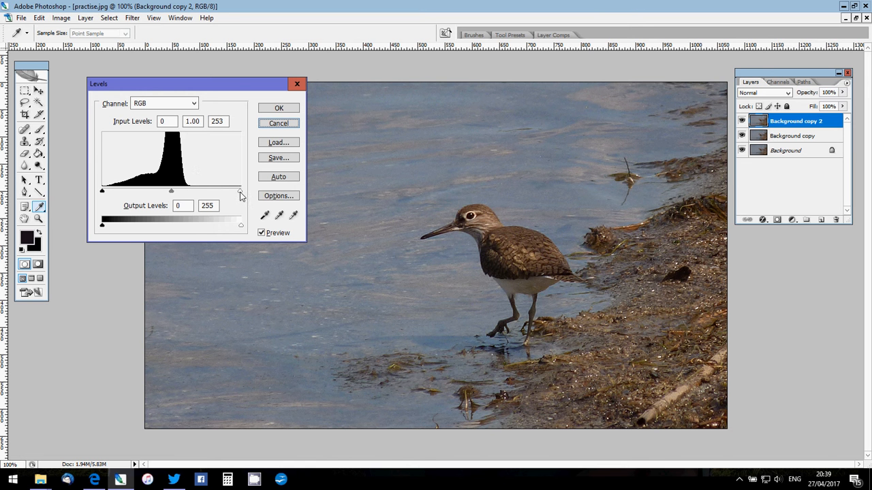
pyautogui.moveTo(242, 195); pyautogui.dragTo(192, 200)
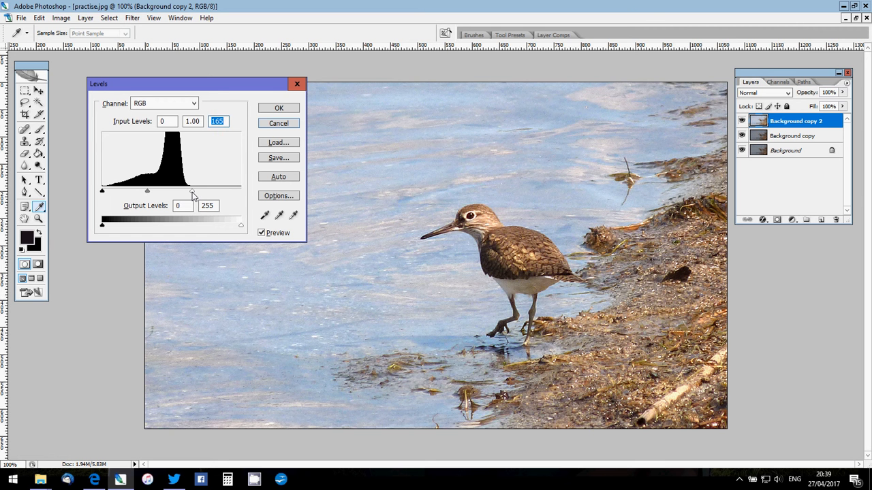
pyautogui.moveTo(193, 195); pyautogui.dragTo(245, 196)
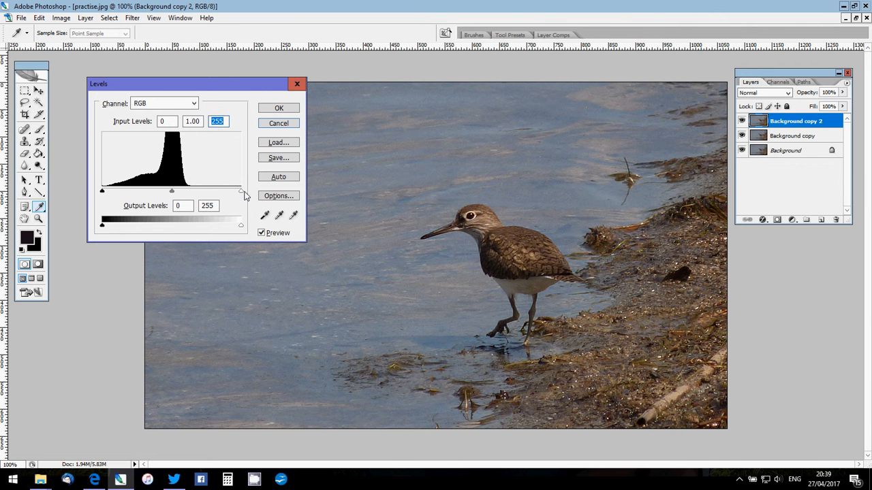
# - Brighten the RGB channel by setting the white input level to 237 and the midtone level to 1.23
pyautogui.moveTo(240, 191); pyautogui.dragTo(221, 198)
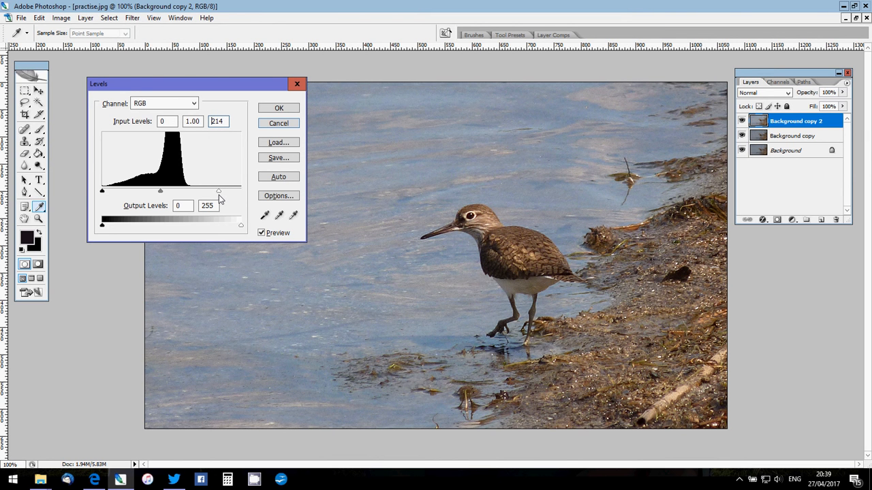
pyautogui.moveTo(219, 195)
pyautogui.mouseDown()
pyautogui.moveTo(206, 203)
pyautogui.moveTo(220, 200)
pyautogui.mouseUp()
pyautogui.moveTo(162, 192); pyautogui.dragTo(151, 192)
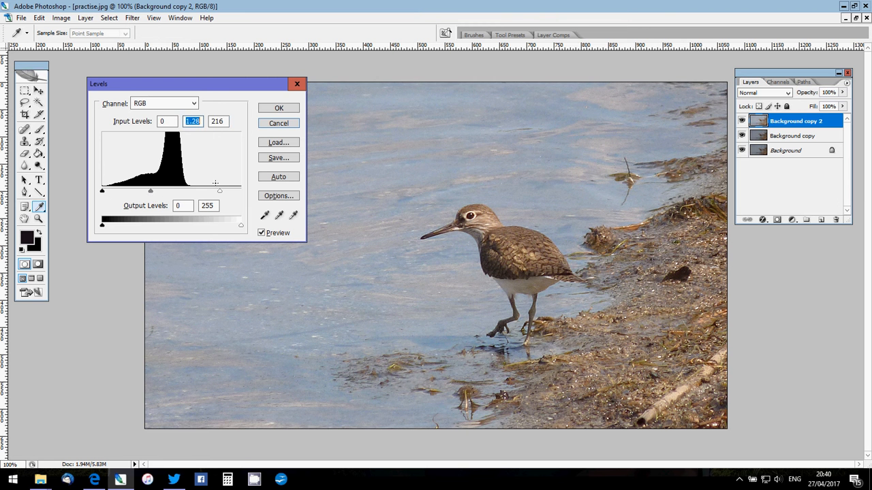
pyautogui.moveTo(220, 192); pyautogui.dragTo(230, 195)
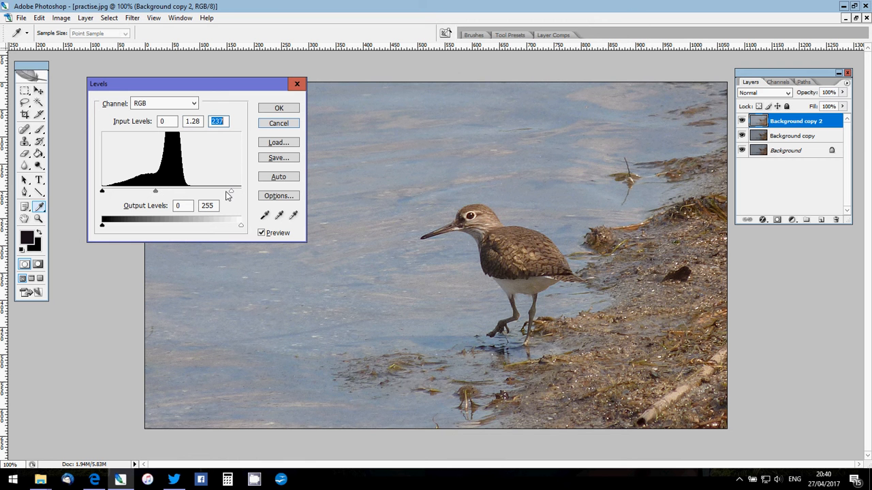
pyautogui.moveTo(156, 191); pyautogui.dragTo(157, 192)
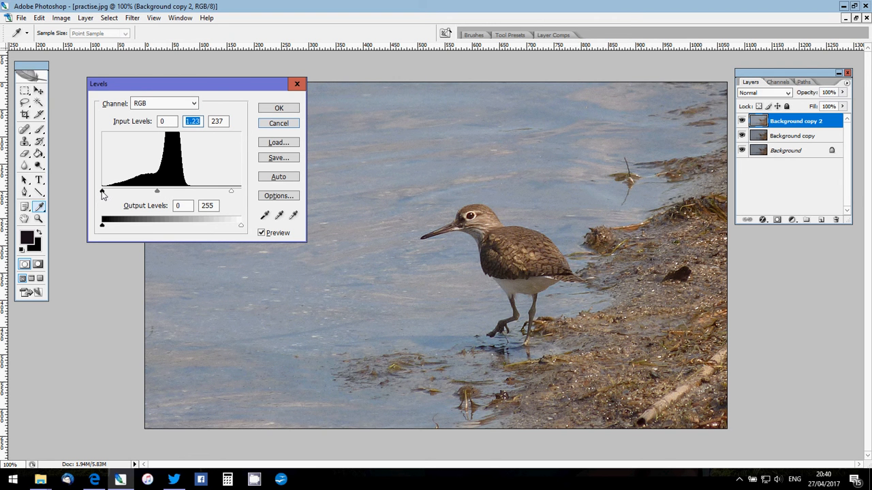
# - Deepen the shadows with a black input level of 15 and set the midtone level to 1.20
pyautogui.moveTo(102, 193); pyautogui.dragTo(109, 192)
pyautogui.moveTo(162, 192); pyautogui.dragTo(161, 194)
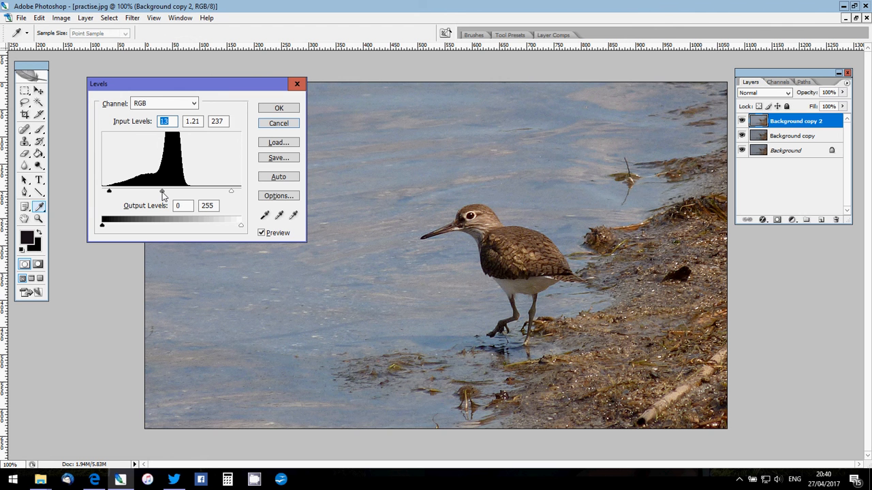
pyautogui.moveTo(161, 193)
pyautogui.mouseDown()
pyautogui.moveTo(109, 195)
pyautogui.moveTo(164, 193)
pyautogui.mouseUp()
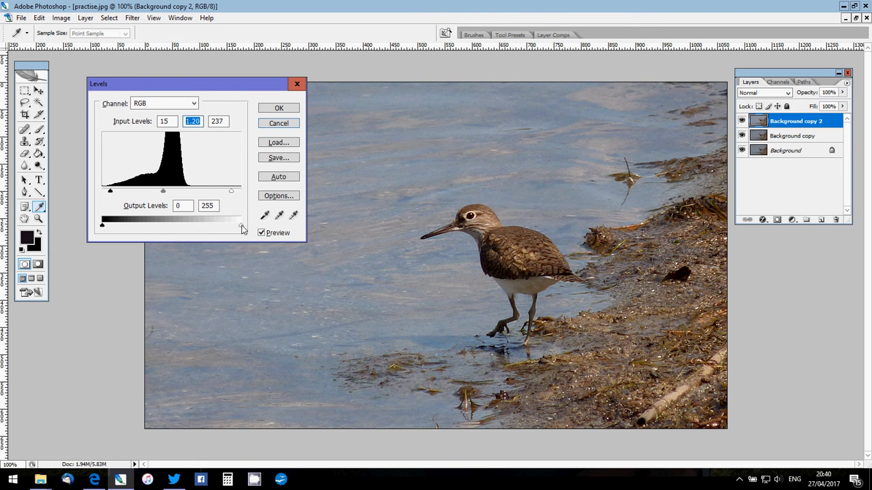
# - Try a white output level of 240 and restore the output levels to 0 and 255
pyautogui.moveTo(242, 228); pyautogui.dragTo(233, 229)
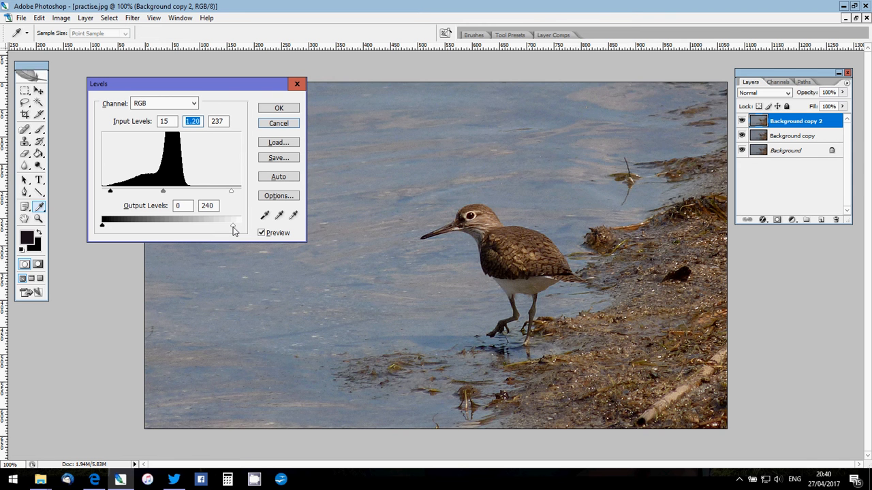
pyautogui.moveTo(233, 227); pyautogui.dragTo(244, 228)
pyautogui.click(243, 227)
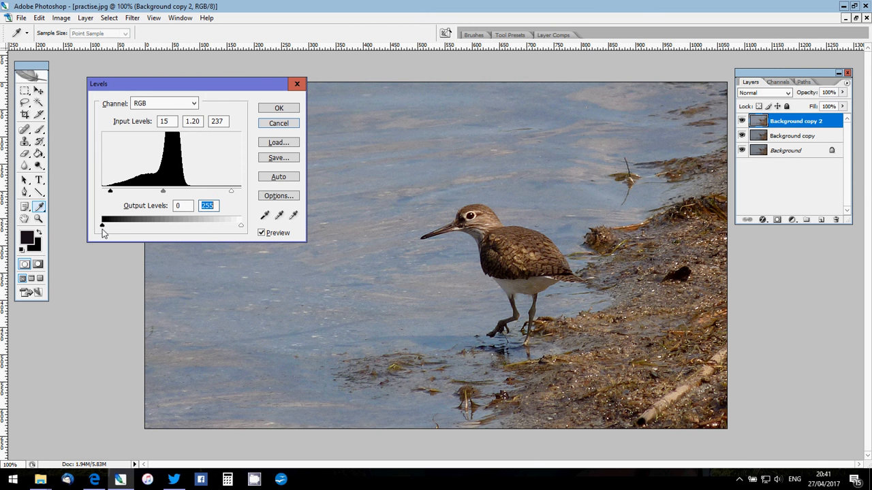
pyautogui.moveTo(104, 228)
pyautogui.mouseDown()
pyautogui.moveTo(122, 228)
pyautogui.moveTo(102, 229)
pyautogui.mouseUp()
pyautogui.click(102, 230)
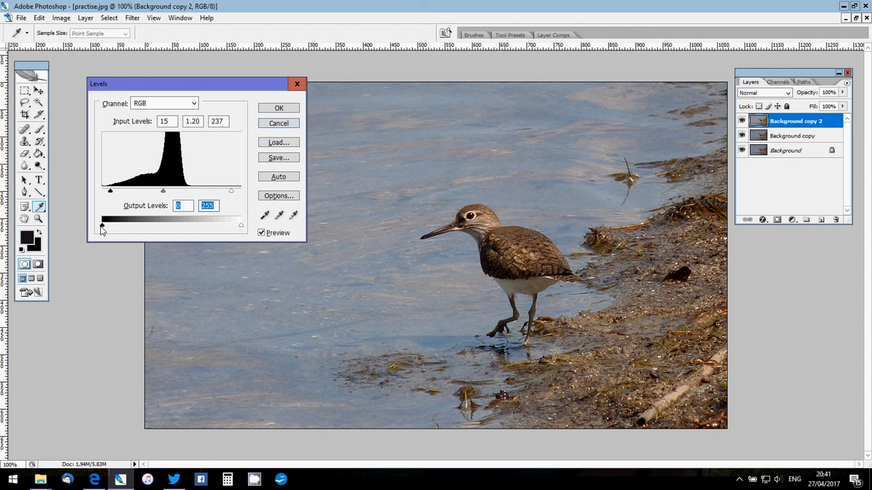
# - Apply the Levels adjustment to the Background copy 2 layer
pyautogui.click(282, 110)
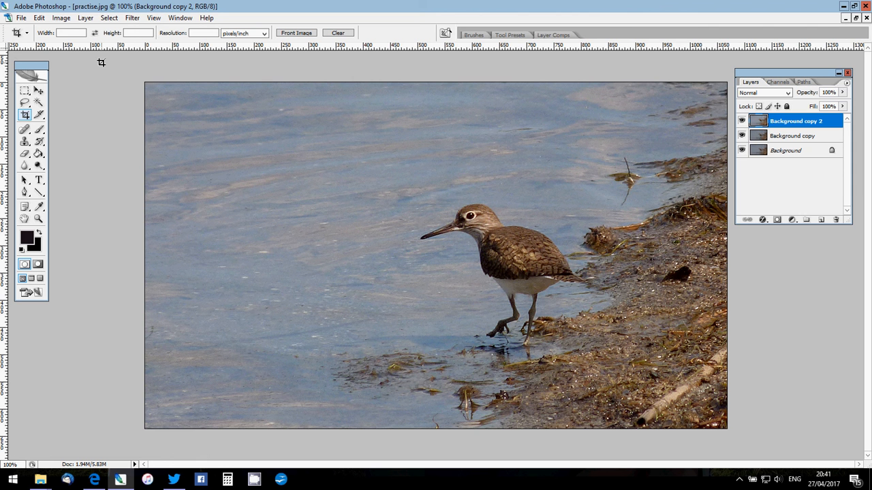
# - Try a Curves adjustment by sampling the water's tone and raising a curve point to input 144, output 158
pyautogui.click(61, 19)
pyautogui.moveTo(80, 45)
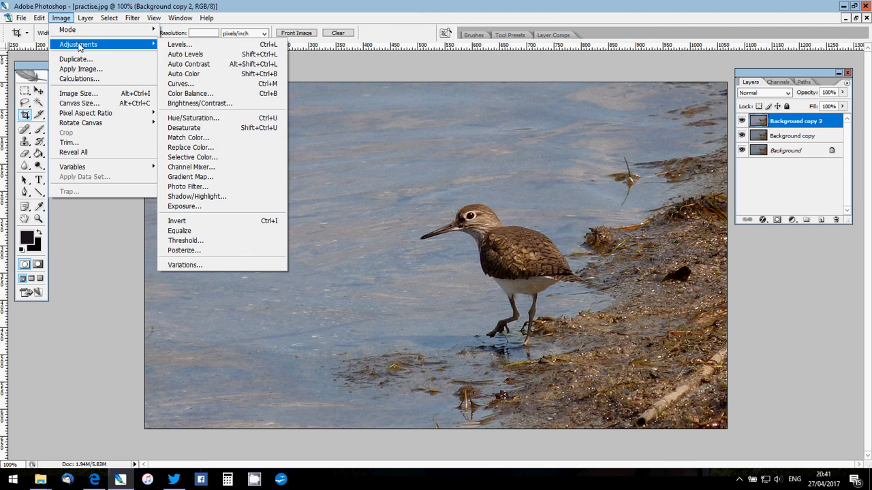
pyautogui.click(198, 83)
pyautogui.moveTo(692, 167); pyautogui.dragTo(159, 198)
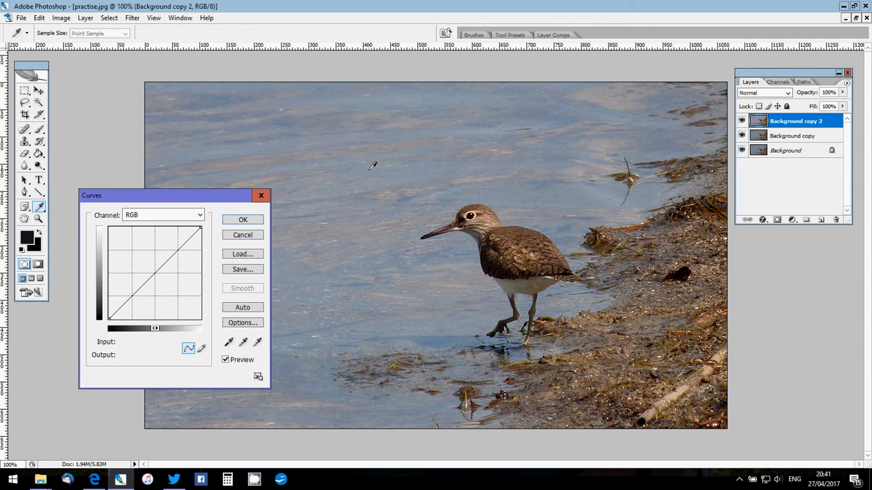
pyautogui.click(368, 171)
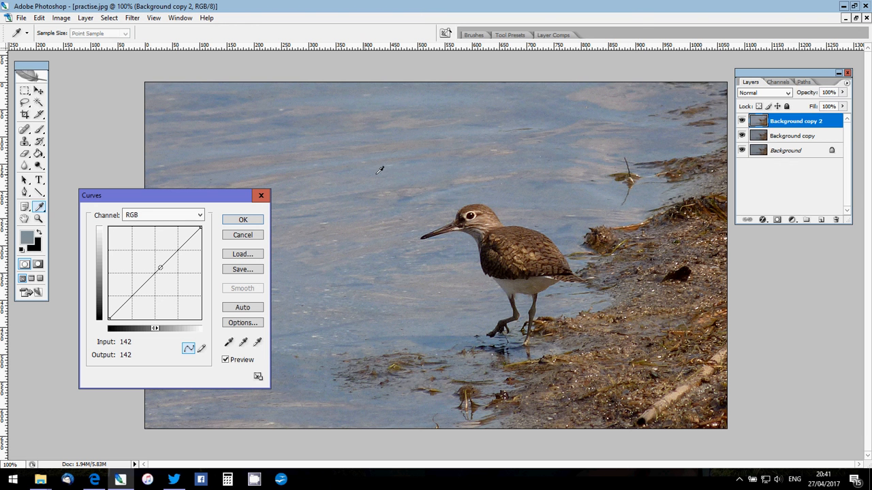
pyautogui.click(367, 175)
pyautogui.click(344, 179)
pyautogui.click(160, 267)
pyautogui.moveTo(161, 266); pyautogui.dragTo(160, 263)
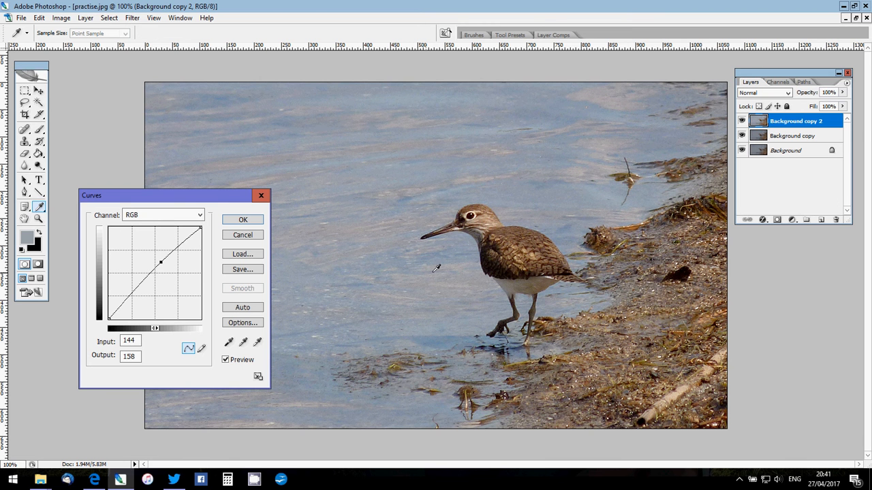
# - Sample the bird's plumage, try lowering a second curve point to input 93, output 89, and cancel the Curves adjustment
pyautogui.click(525, 232)
pyautogui.click(139, 283)
pyautogui.moveTo(140, 283); pyautogui.dragTo(142, 287)
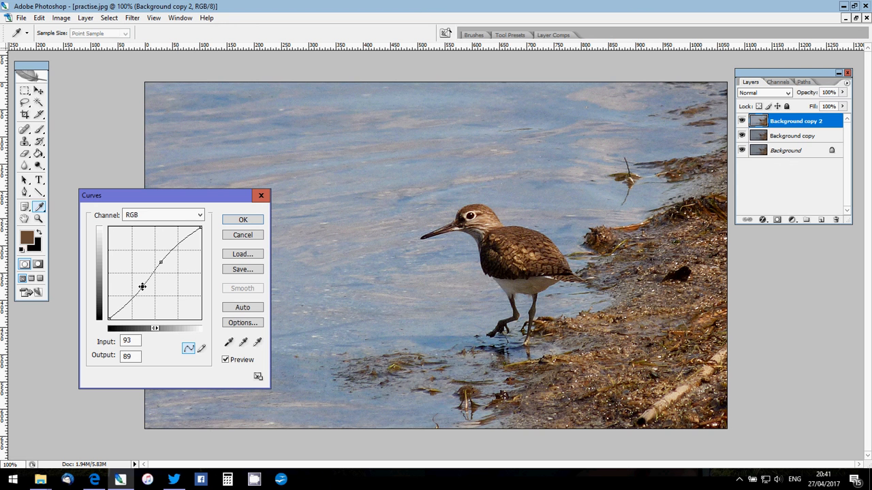
pyautogui.click(261, 235)
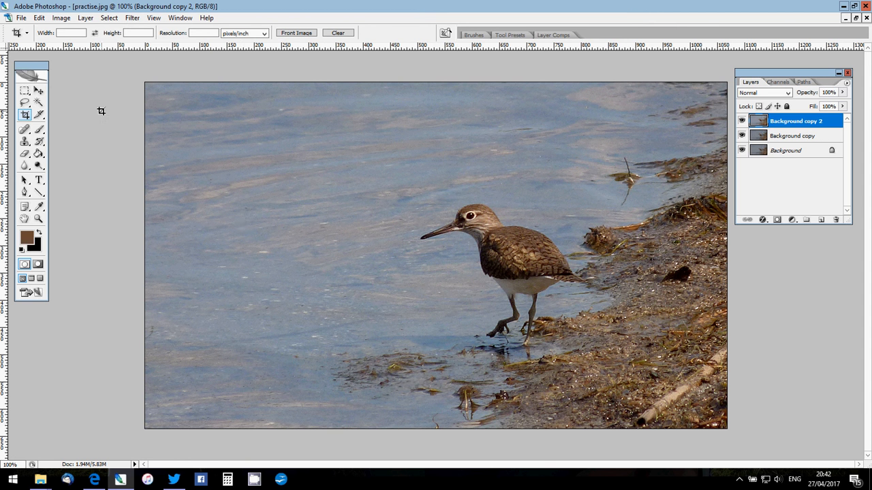
pyautogui.click(739, 479)
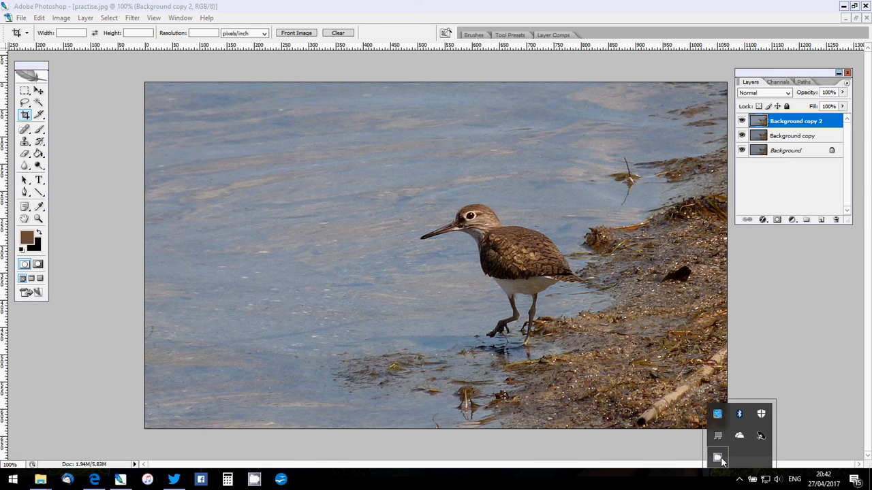